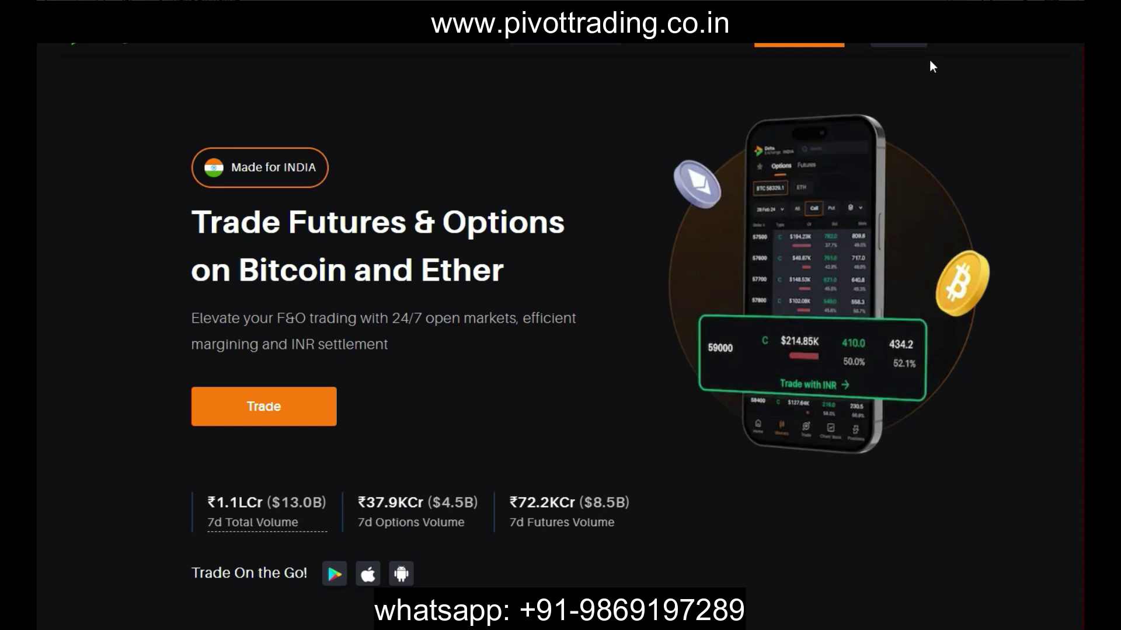
# Go to the API Keys settings page through the profile account menu
pyautogui.click(990, 48)
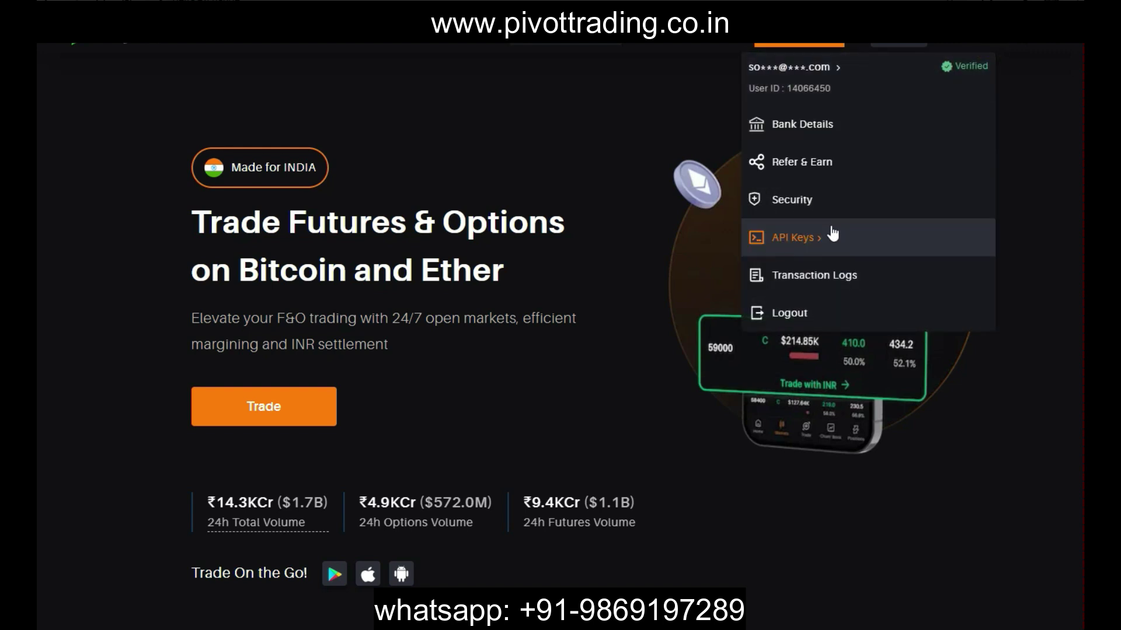
pyautogui.click(798, 248)
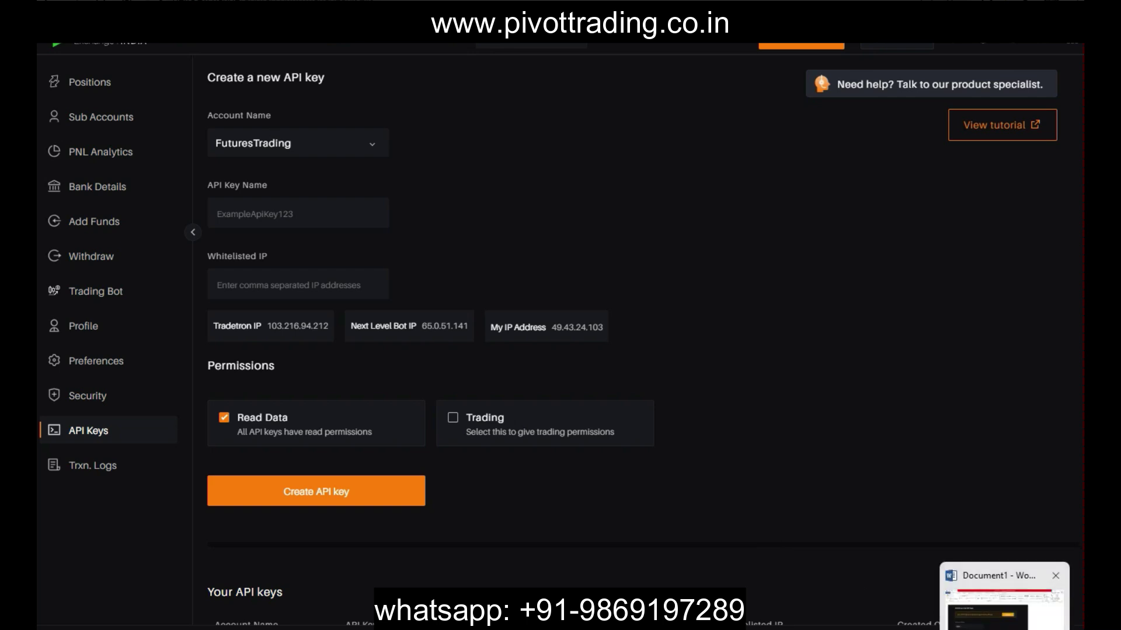
# Switch to the Word document holding the reference screenshots
pyautogui.click(998, 583)
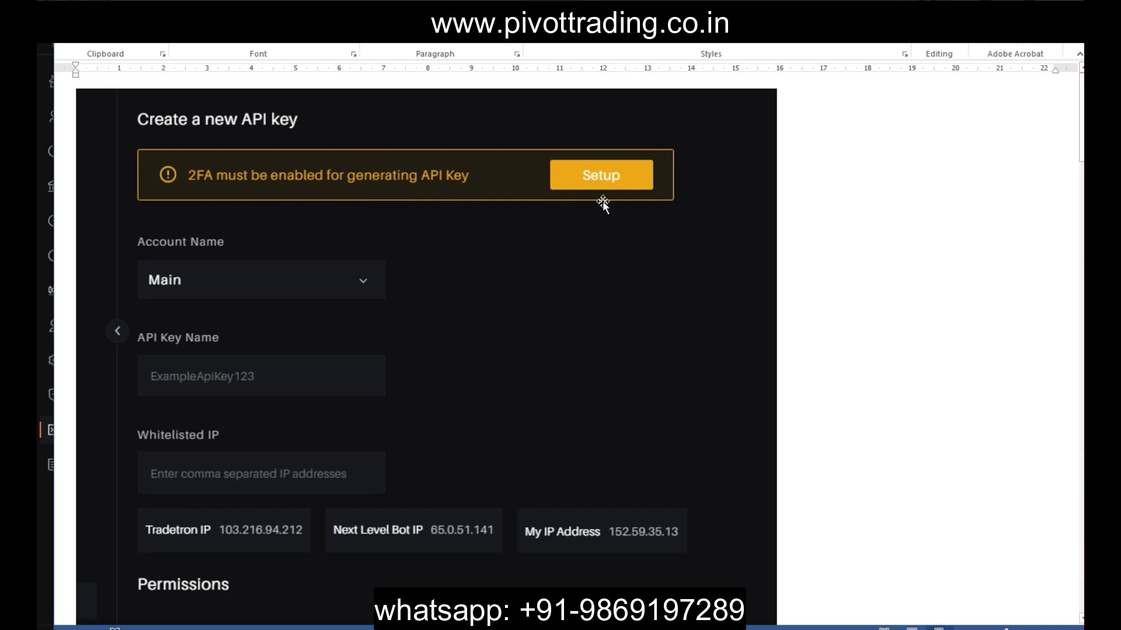
# Scroll the Word reference document past the Security page to the Enable Two-Factor Authentication screenshot
pyautogui.scroll(-10, 905, 394)
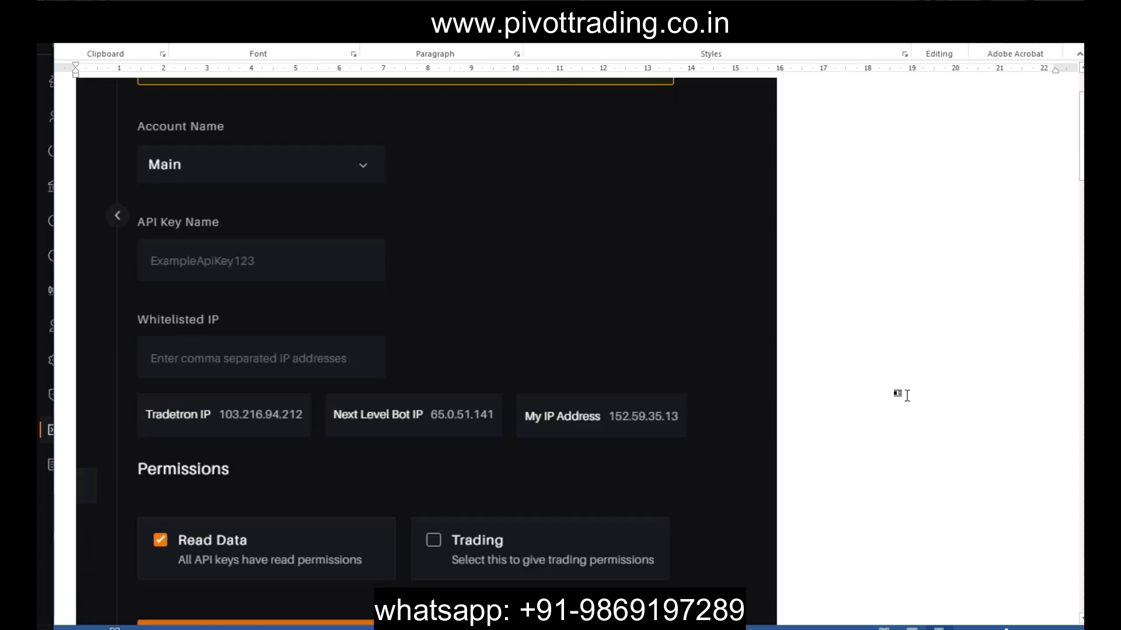
pyautogui.scroll(-5, 905, 395)
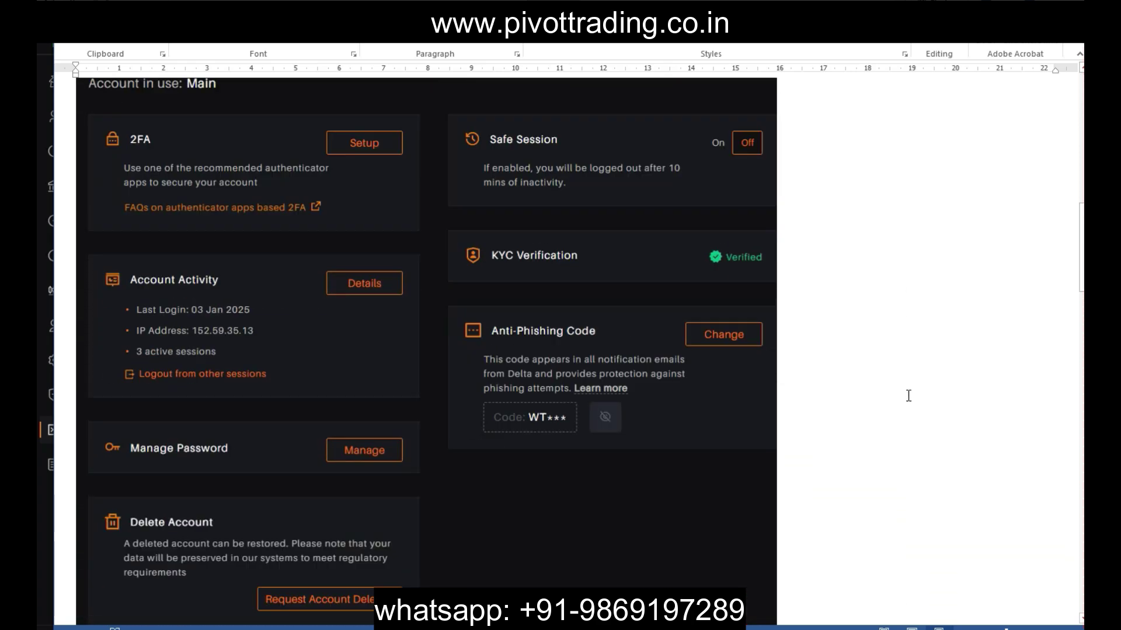
pyautogui.scroll(3, 712, 333)
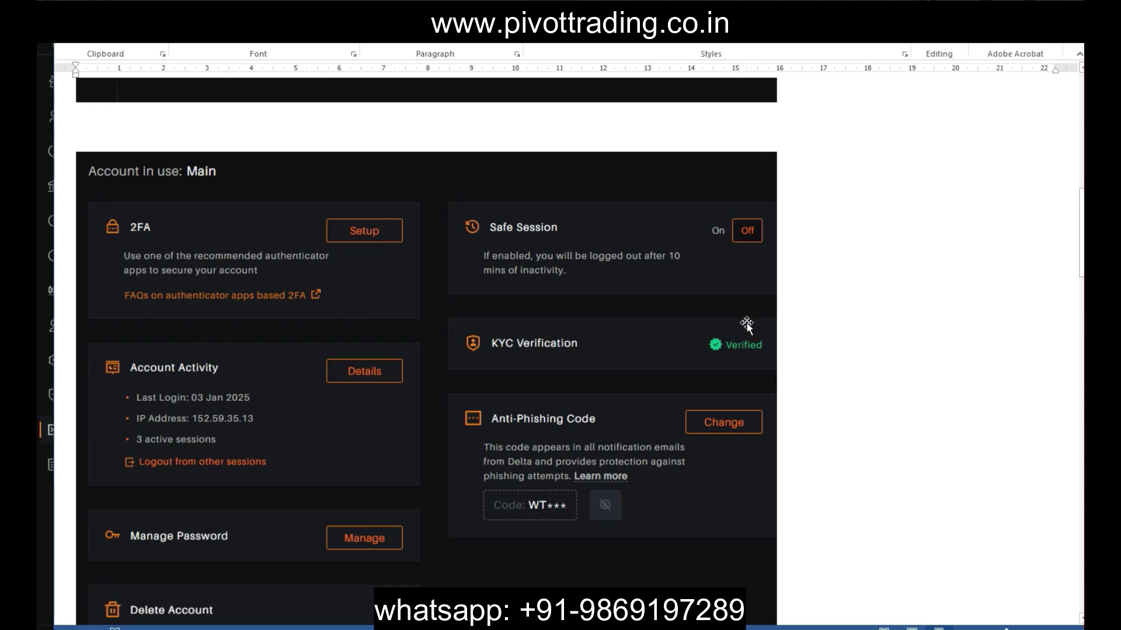
pyautogui.scroll(-10, 845, 348)
pyautogui.scroll(-2, 878, 413)
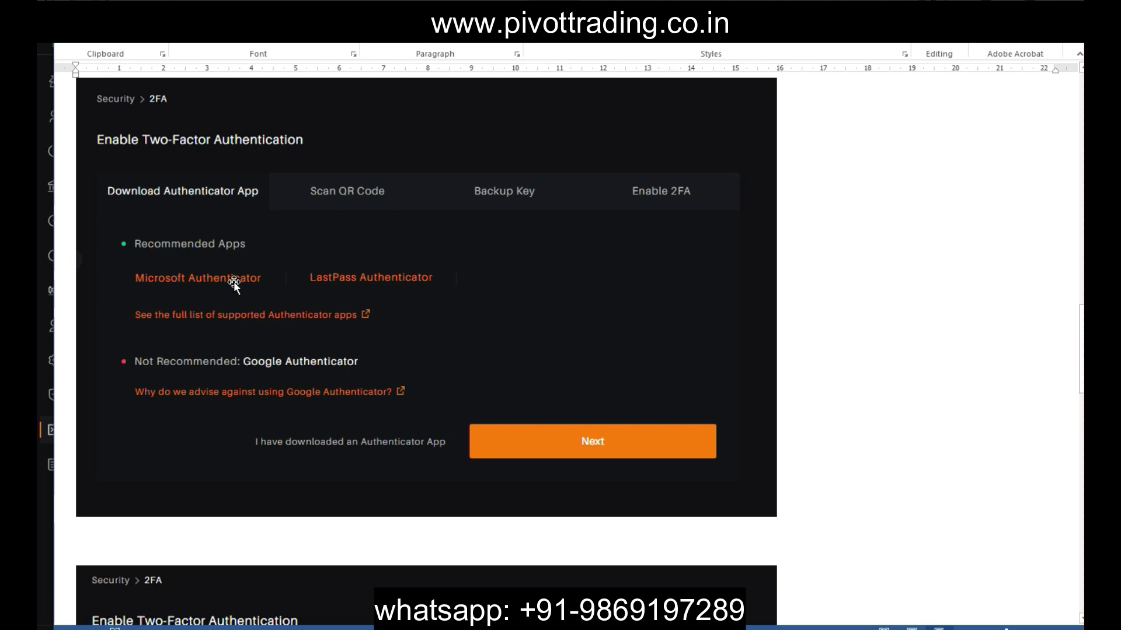
# Scroll through the Download App and Scan QR Code screenshots to the Enable 2FA step
pyautogui.scroll(2, 217, 328)
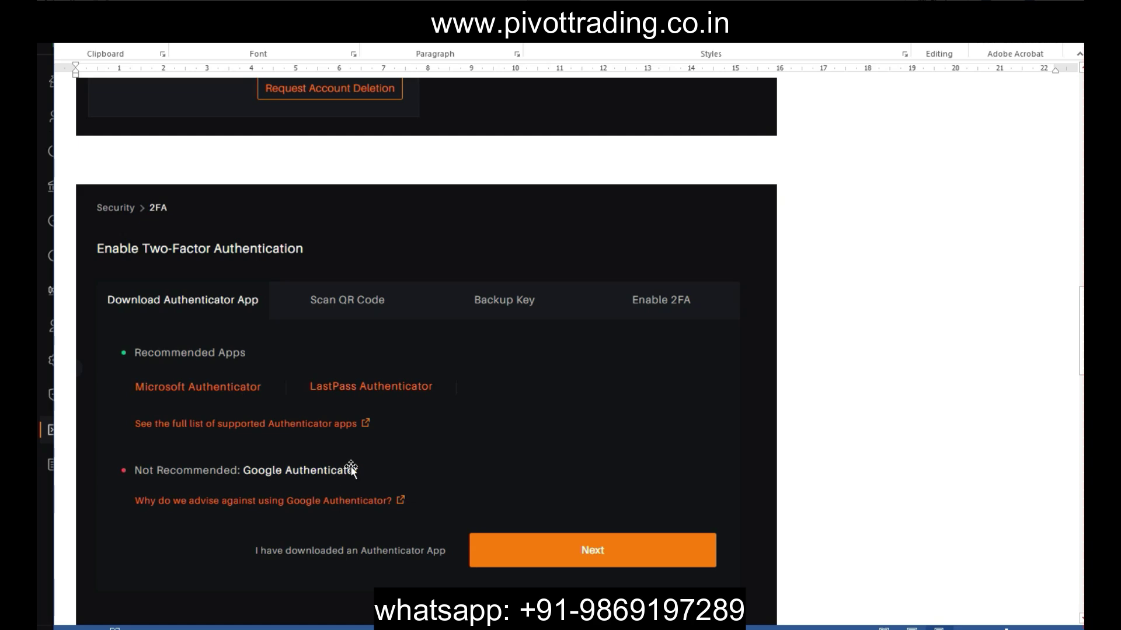
pyautogui.scroll(-10, 510, 463)
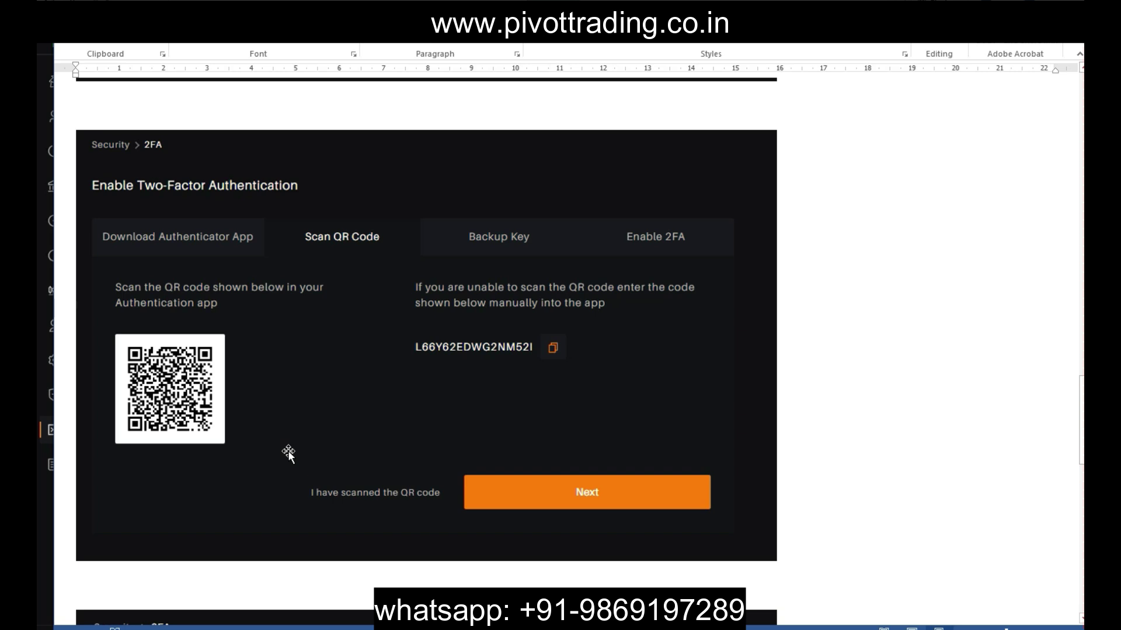
pyautogui.scroll(-8, 288, 453)
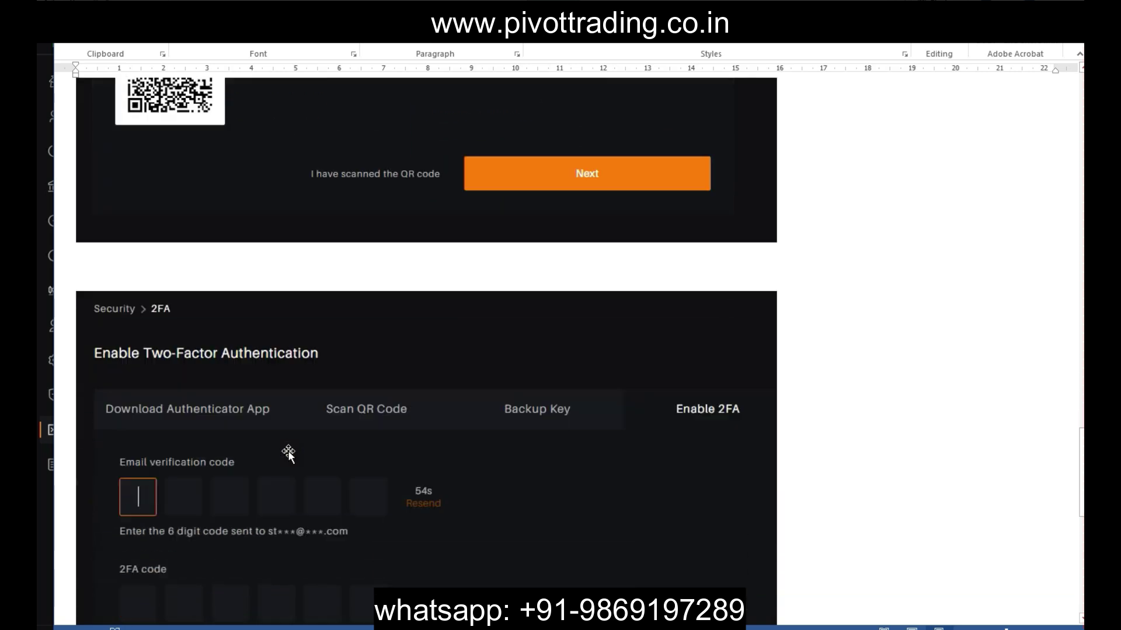
pyautogui.scroll(-3, 288, 452)
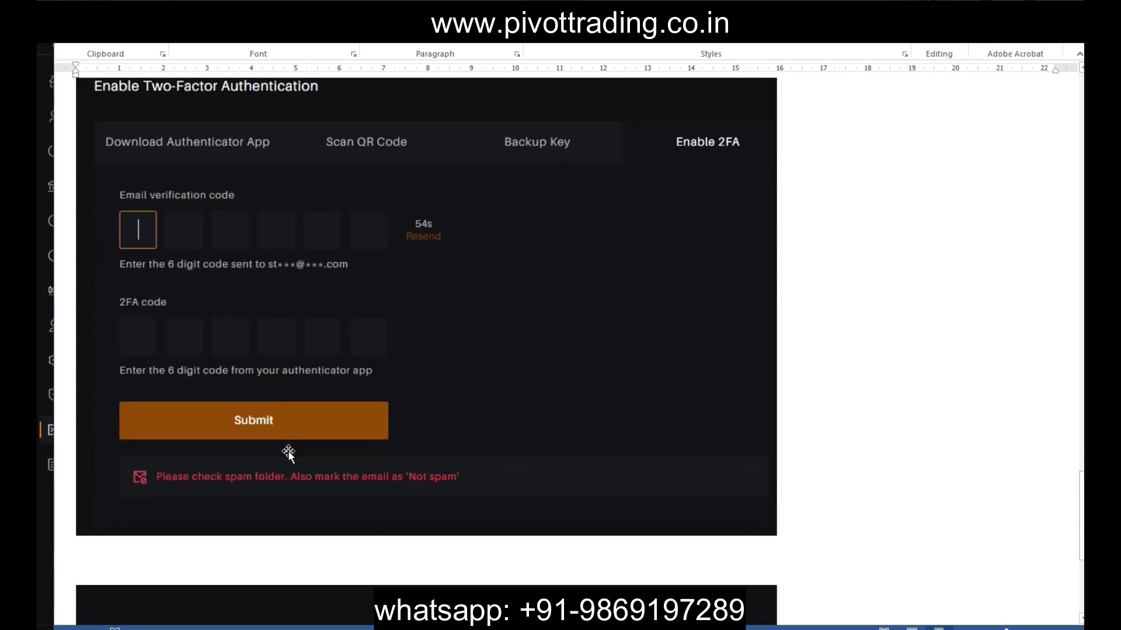
pyautogui.scroll(1, 289, 452)
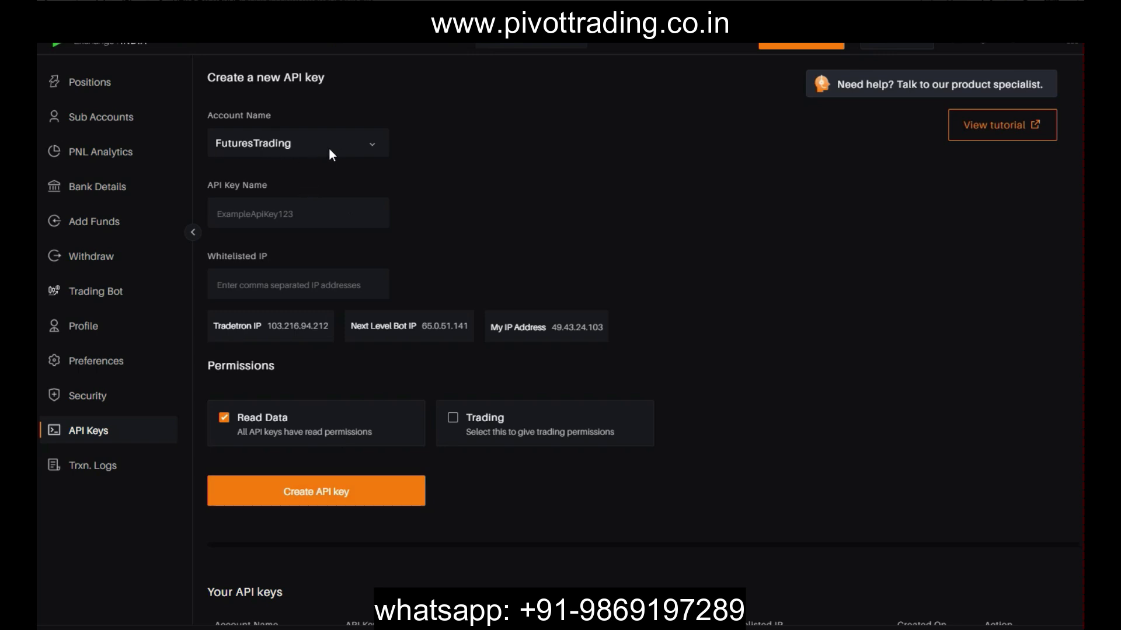
# Enter 'Test' as the API Key Name
pyautogui.click(279, 210)
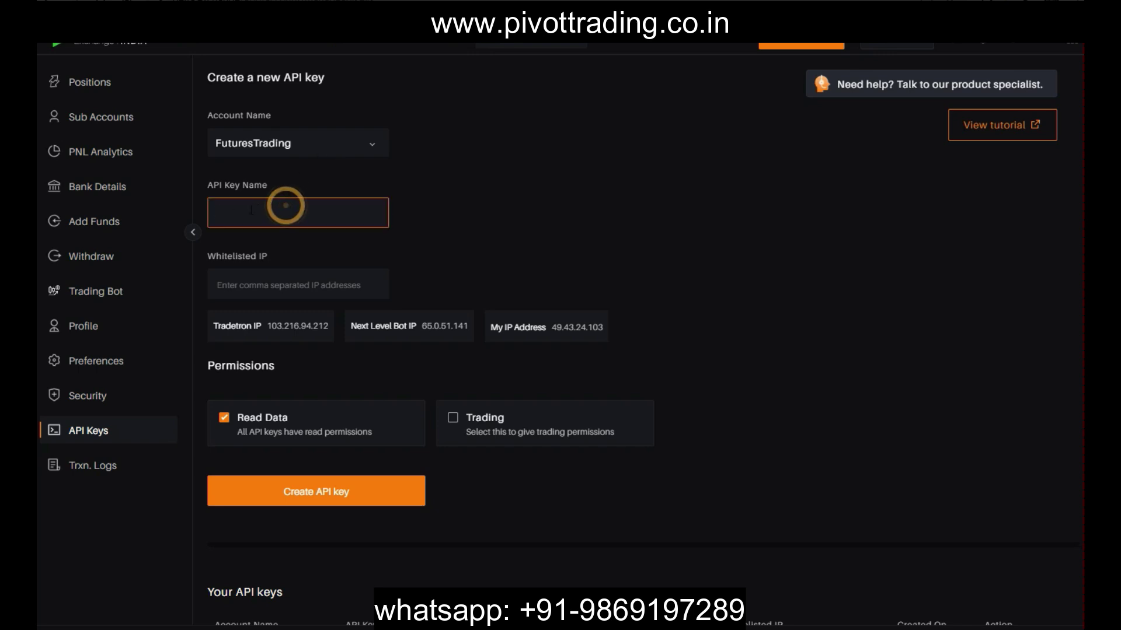
pyautogui.write('Teste')
pyautogui.press('BackSpace')
# Tick the Trading permission and enter 100.0.0.1 as the whitelisted IP
pyautogui.click(295, 274)
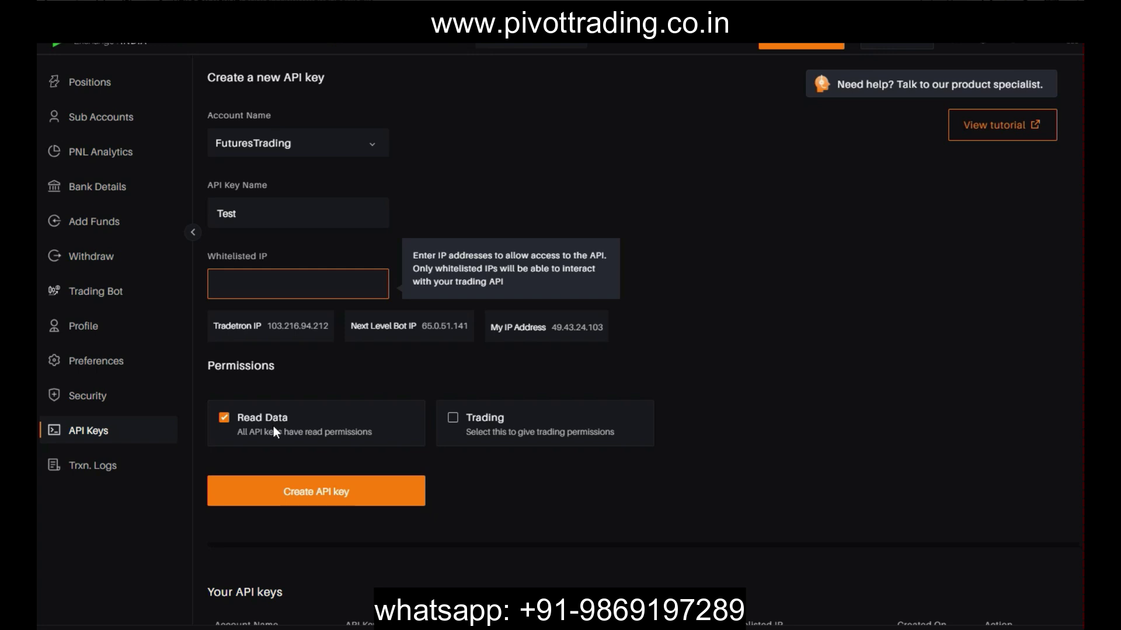
pyautogui.click(453, 418)
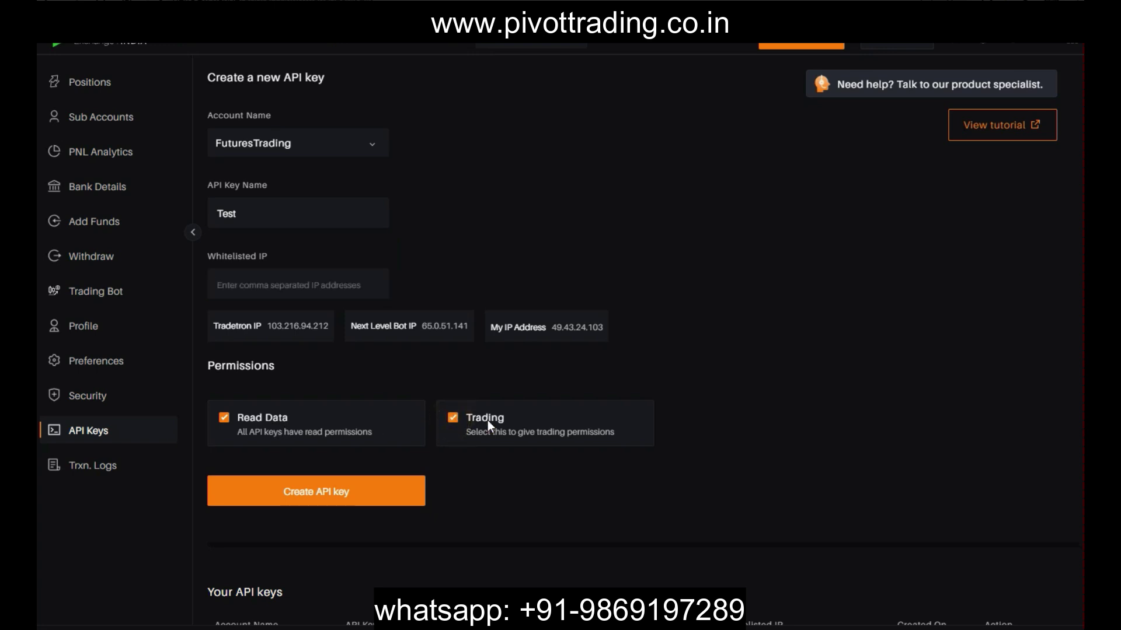
pyautogui.click(274, 280)
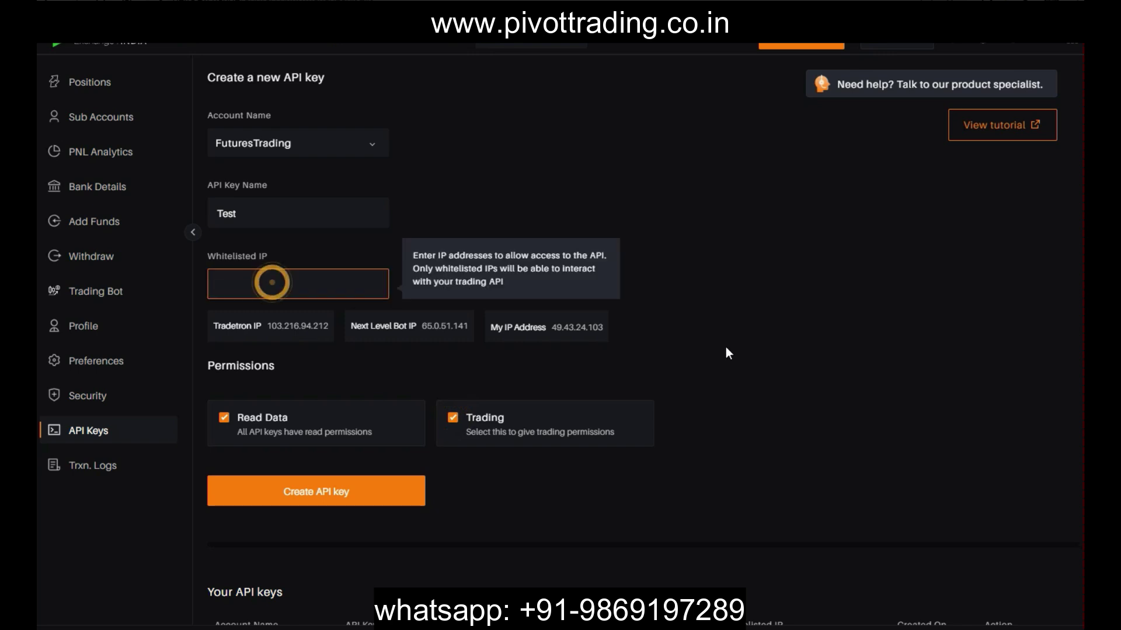
pyautogui.write('100.0')
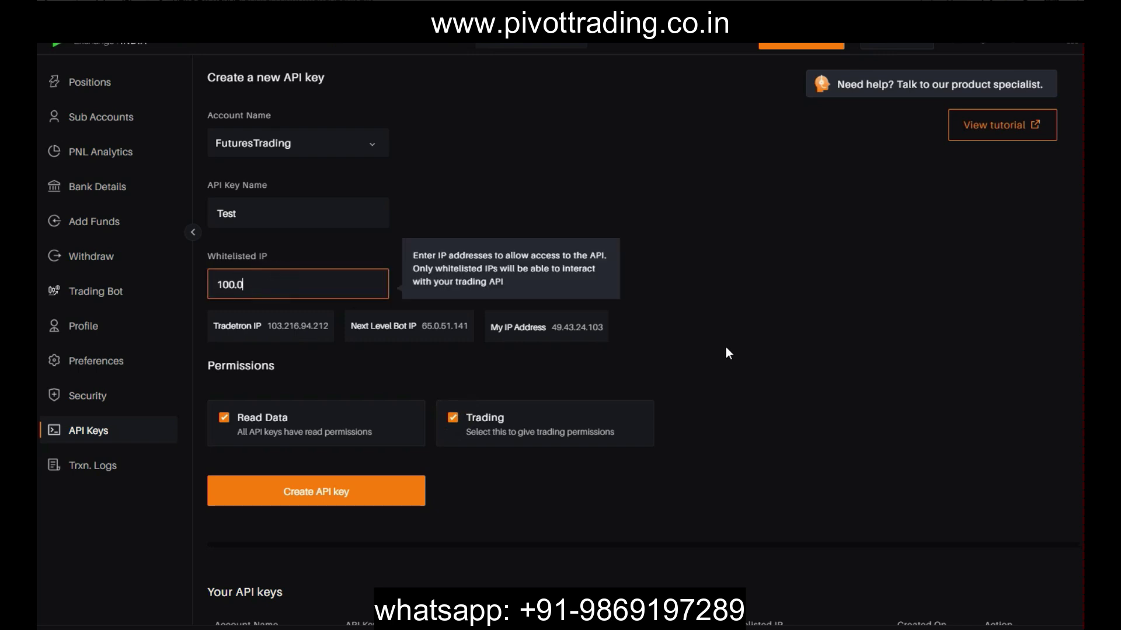
pyautogui.write('.0.1')
pyautogui.doubleClick(267, 284)
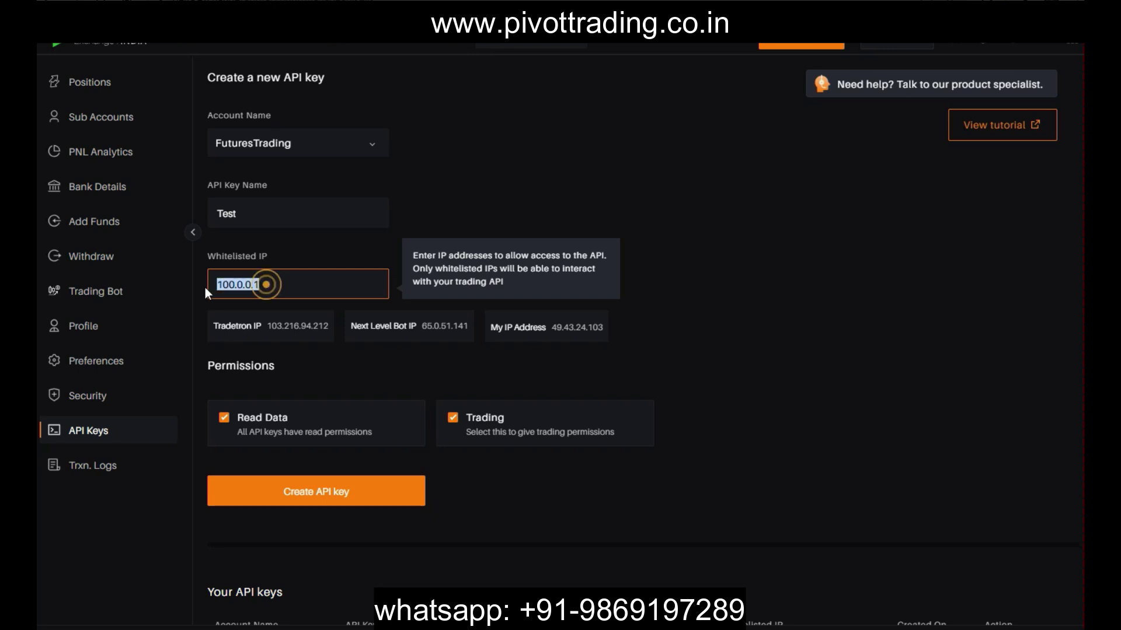
pyautogui.click(272, 287)
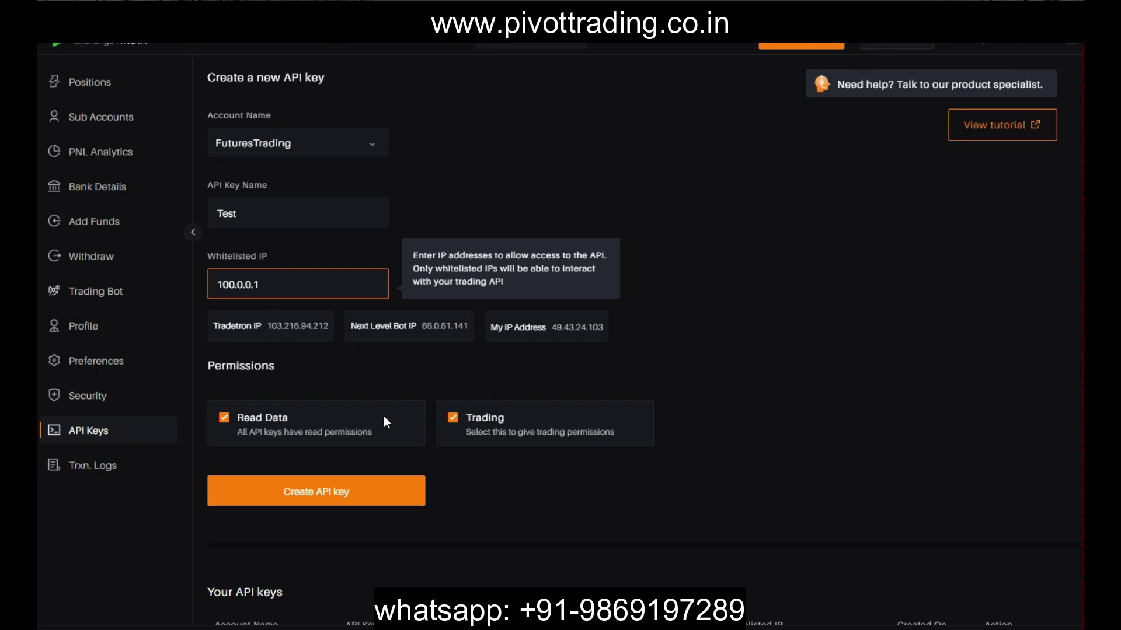
pyautogui.scroll(-3, 379, 421)
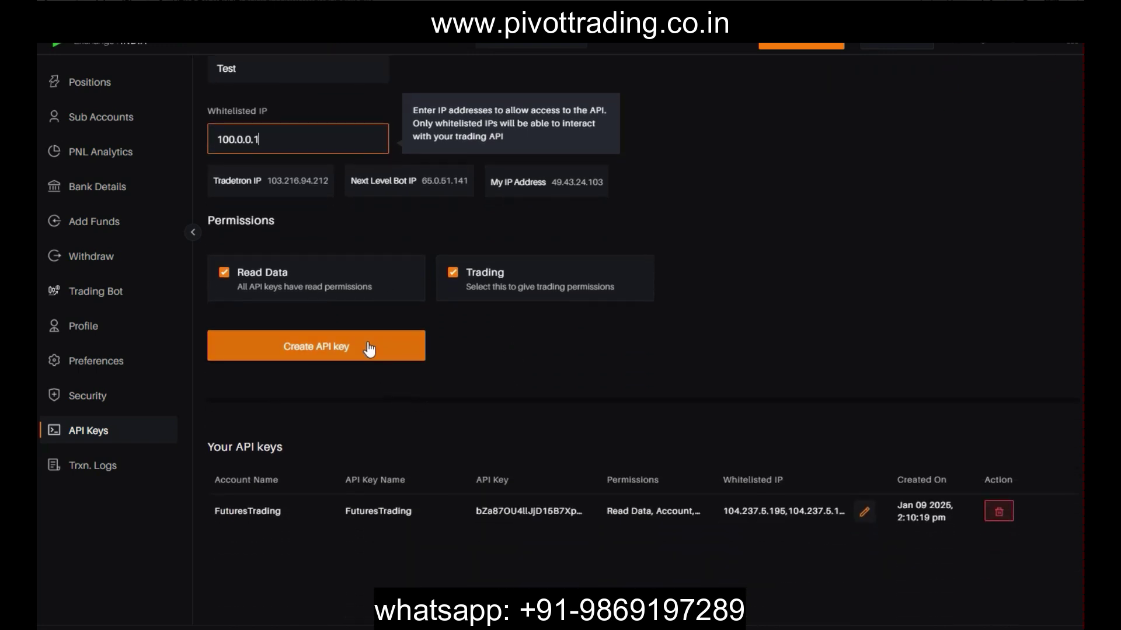
pyautogui.scroll(1, 367, 350)
pyautogui.scroll(-1, 367, 380)
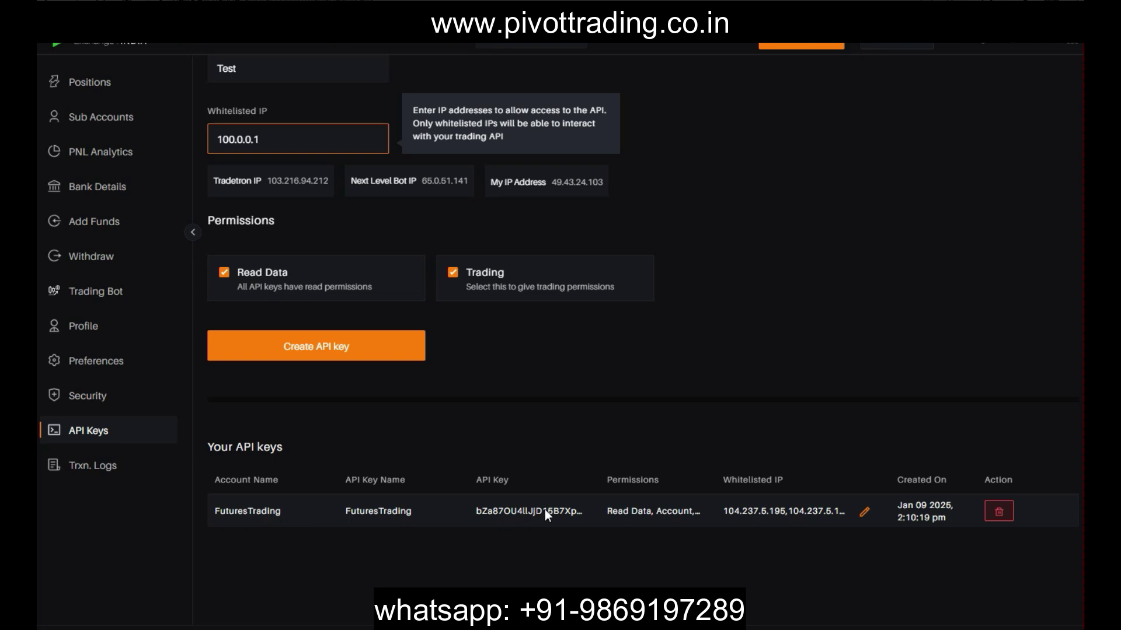
pyautogui.scroll(3, 501, 443)
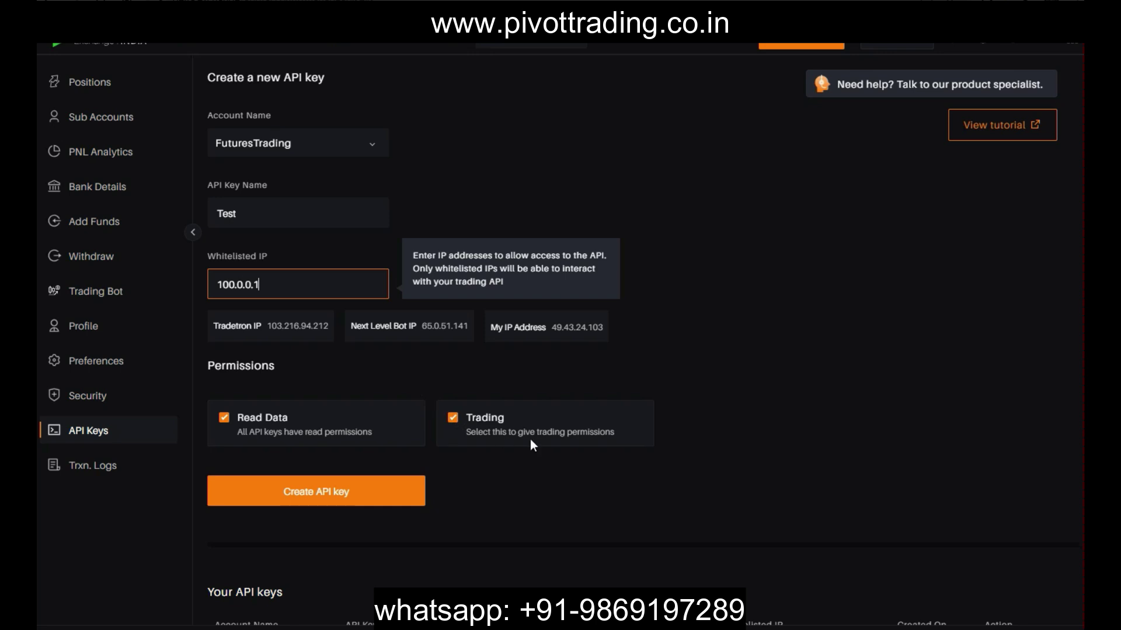
pyautogui.scroll(-3, 531, 440)
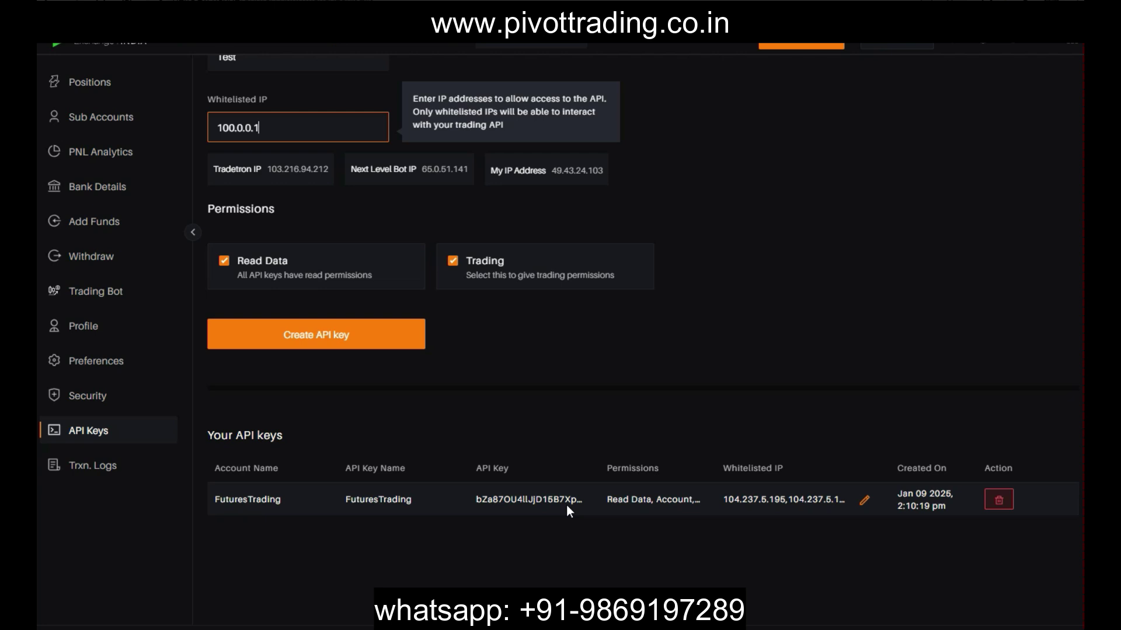
pyautogui.scroll(3, 599, 369)
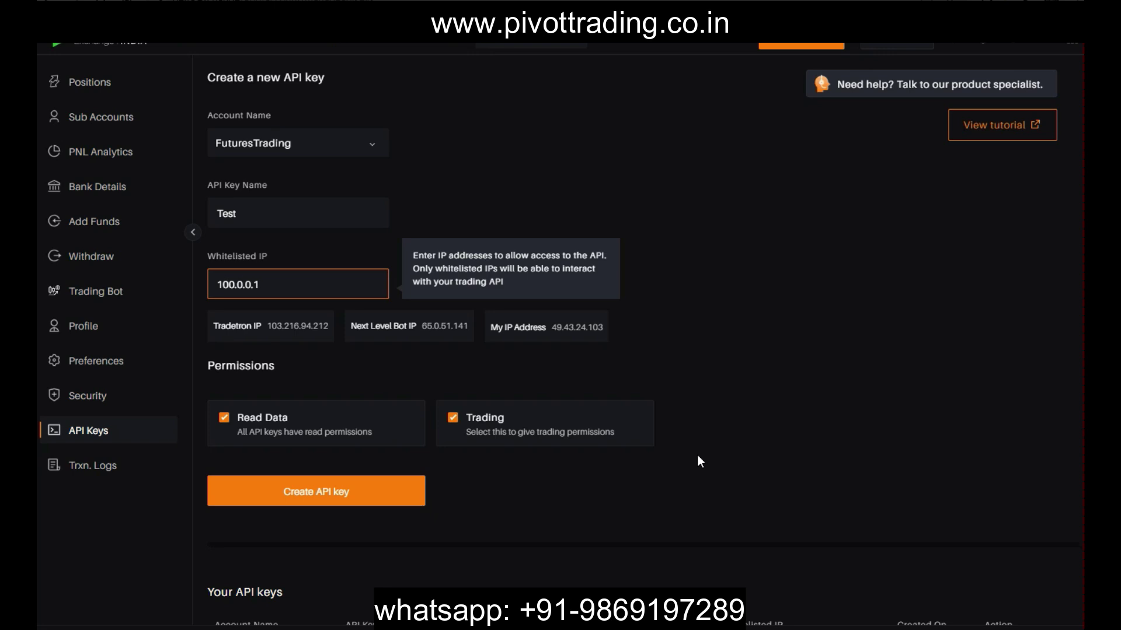
pyautogui.click(292, 275)
pyautogui.scroll(-3, 342, 418)
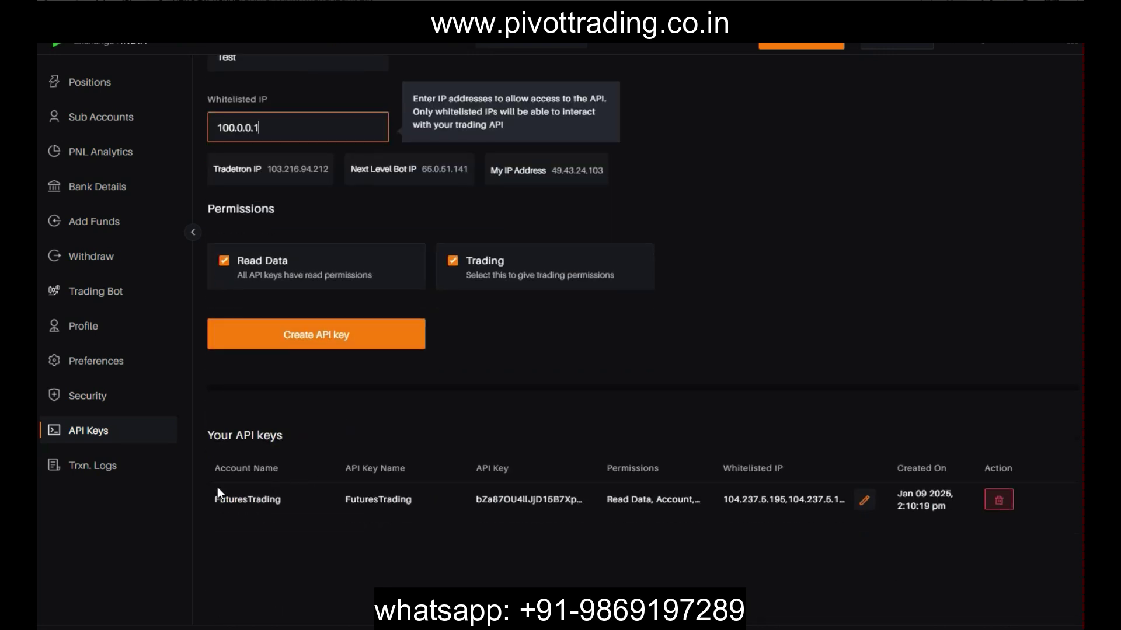
pyautogui.scroll(3, 352, 467)
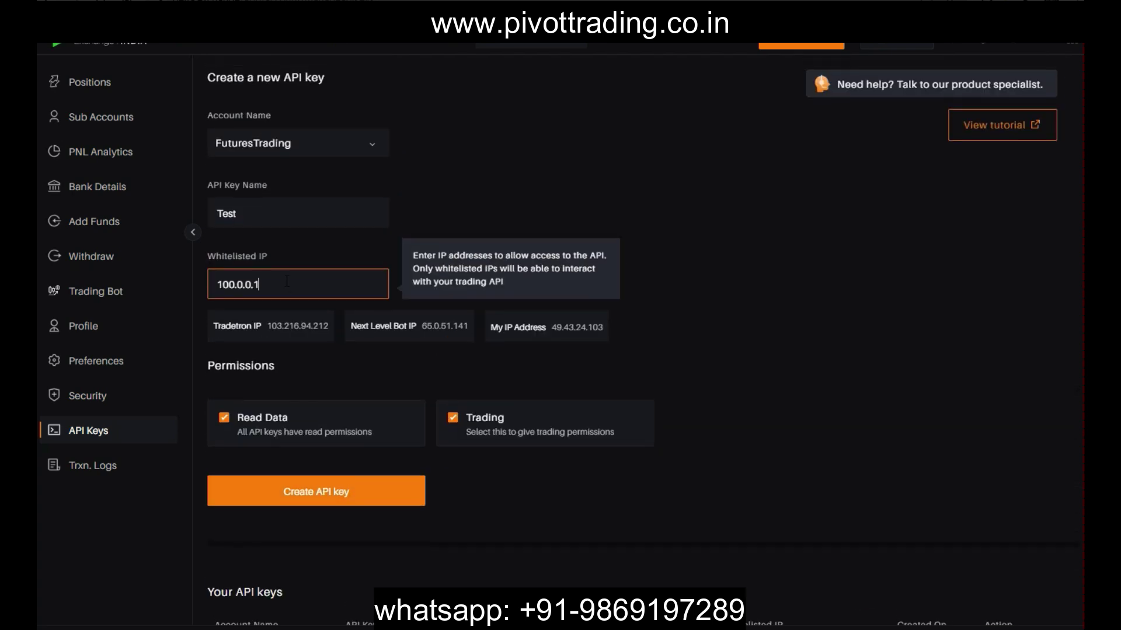
pyautogui.scroll(-3, 478, 493)
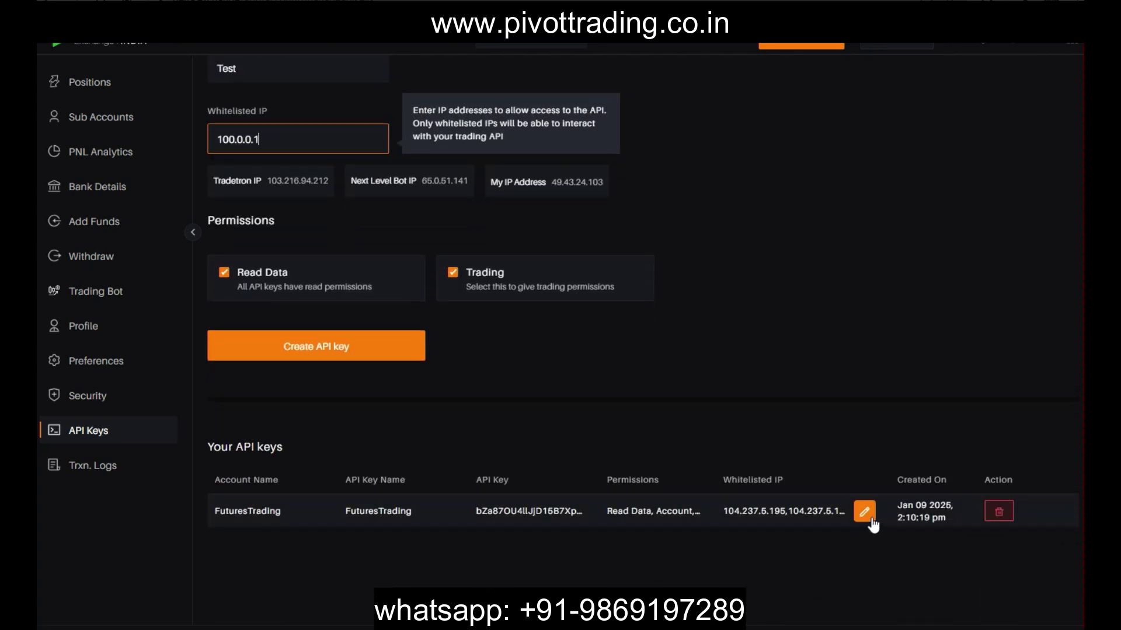
pyautogui.scroll(3, 583, 350)
pyautogui.moveTo(283, 285); pyautogui.dragTo(190, 289)
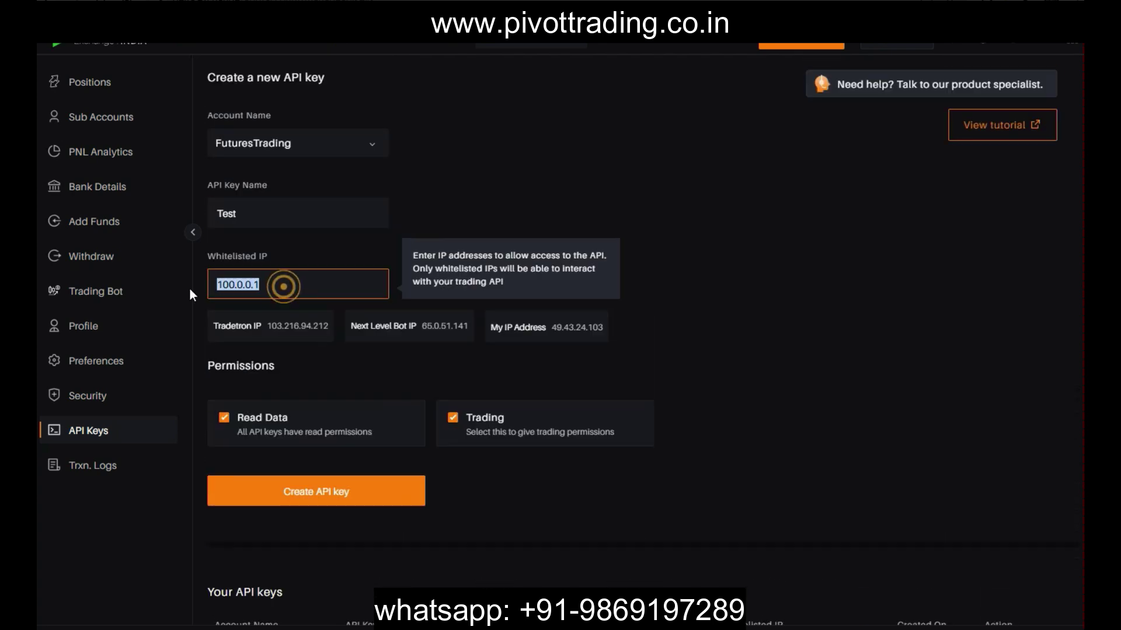
pyautogui.click(359, 290)
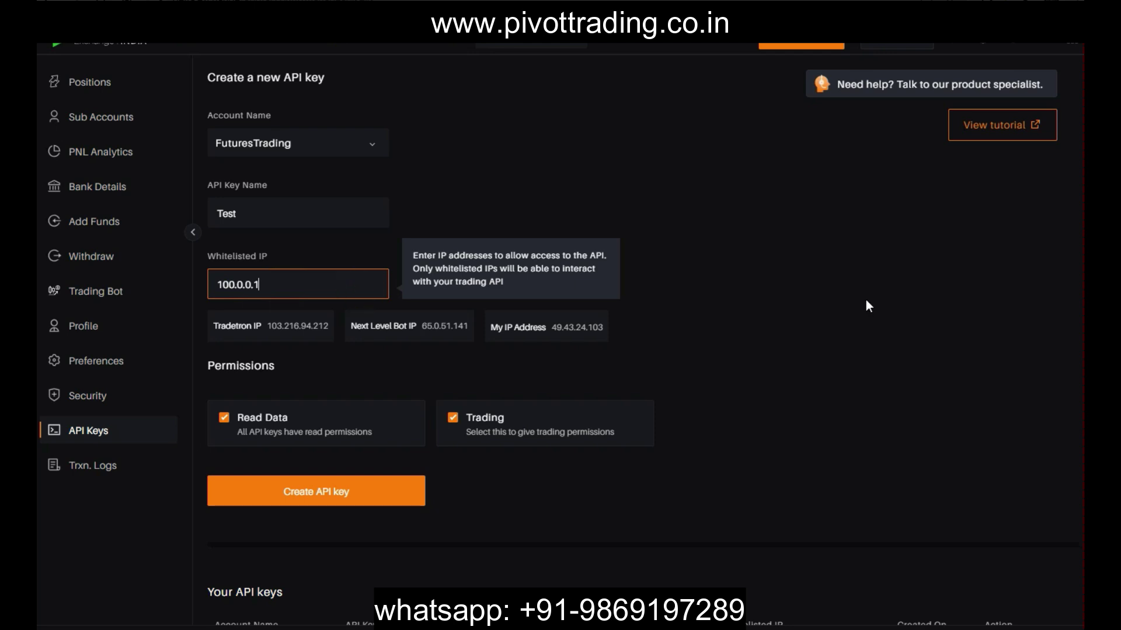